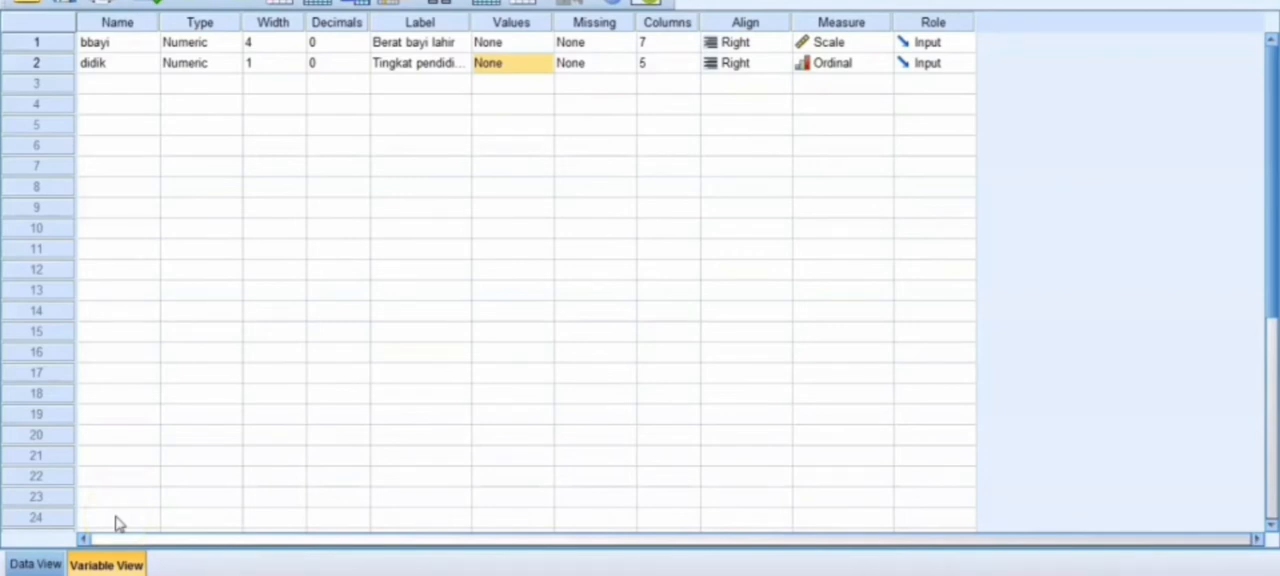
# Step: Review the data rows and the name, type, decimals and label definitions of the variables bbayi and didik
pyautogui.click(48, 561)
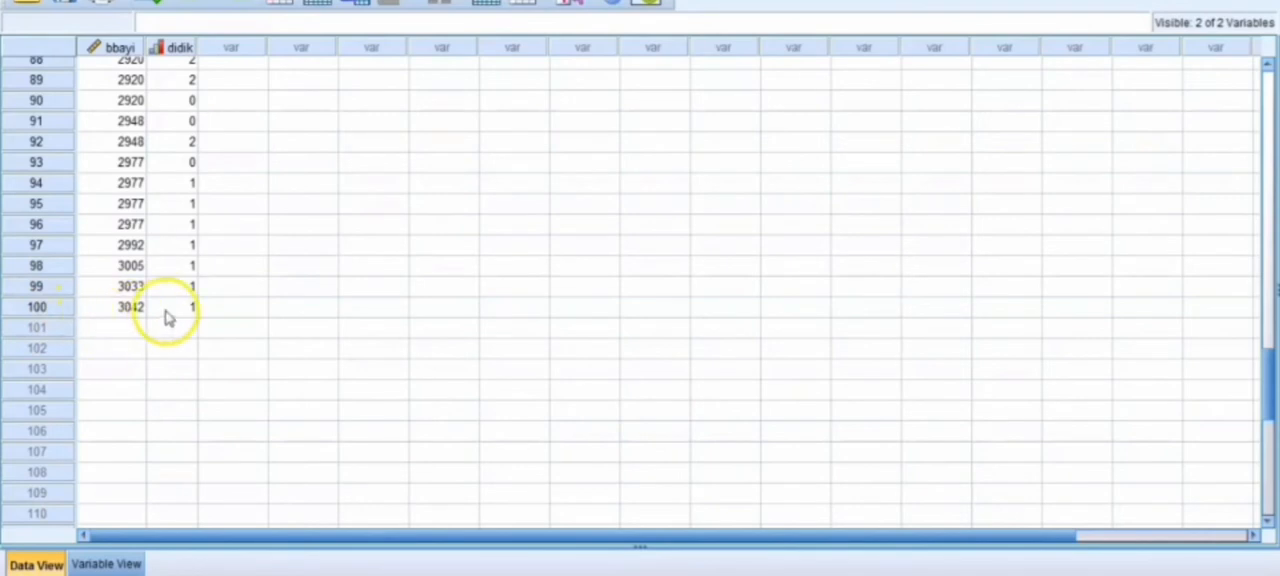
pyautogui.click(118, 565)
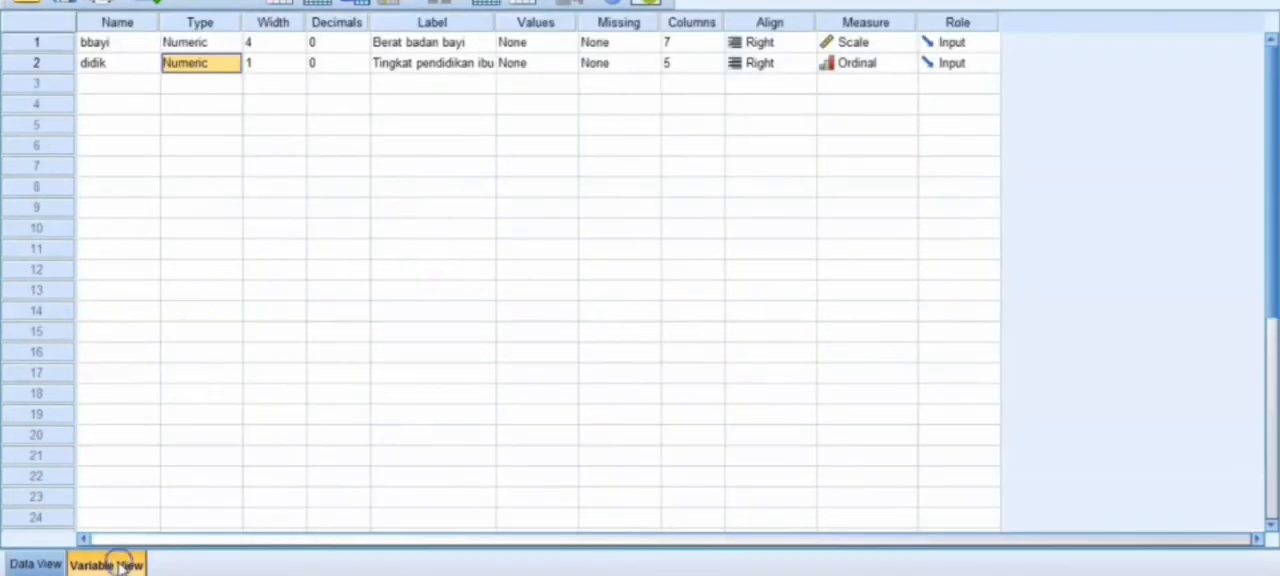
pyautogui.click(143, 45)
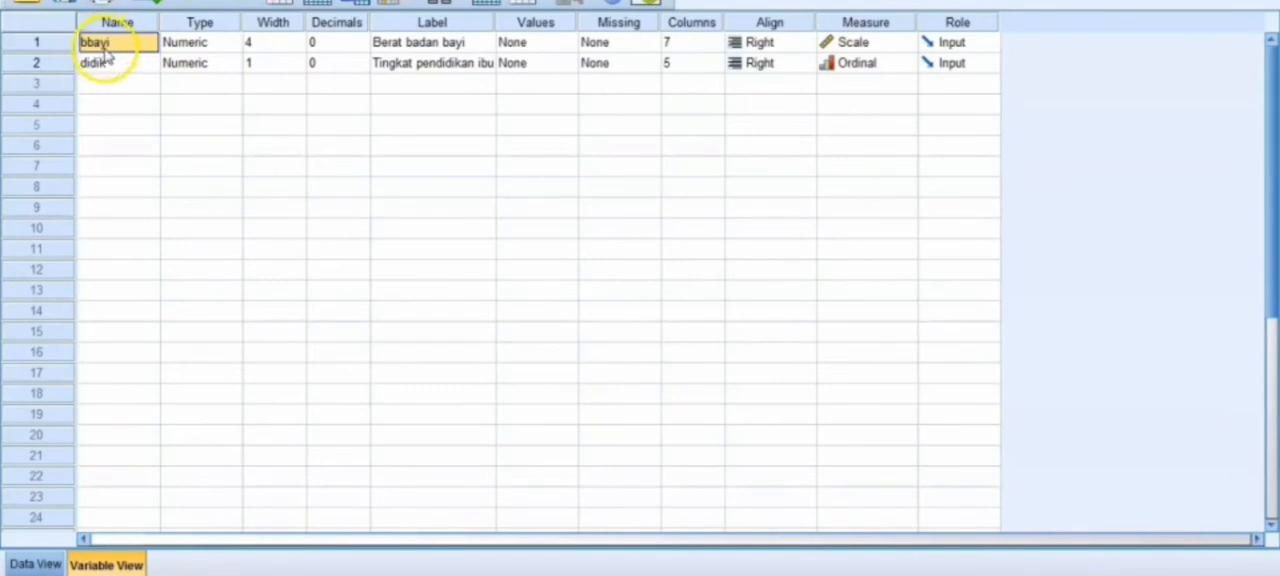
pyautogui.click(112, 64)
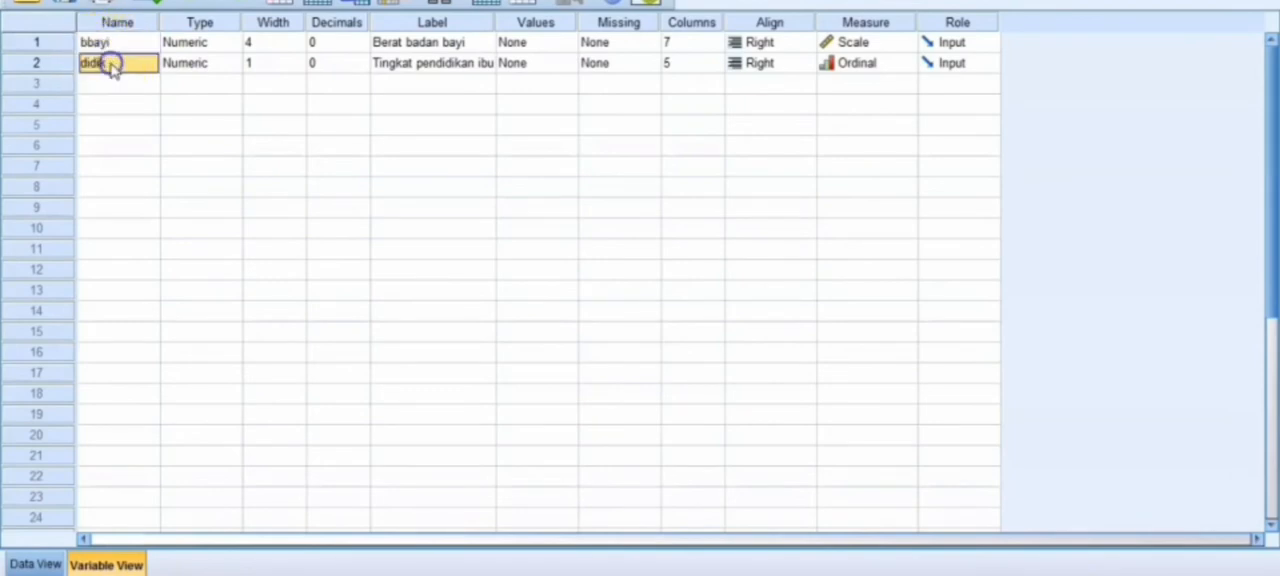
pyautogui.click(182, 66)
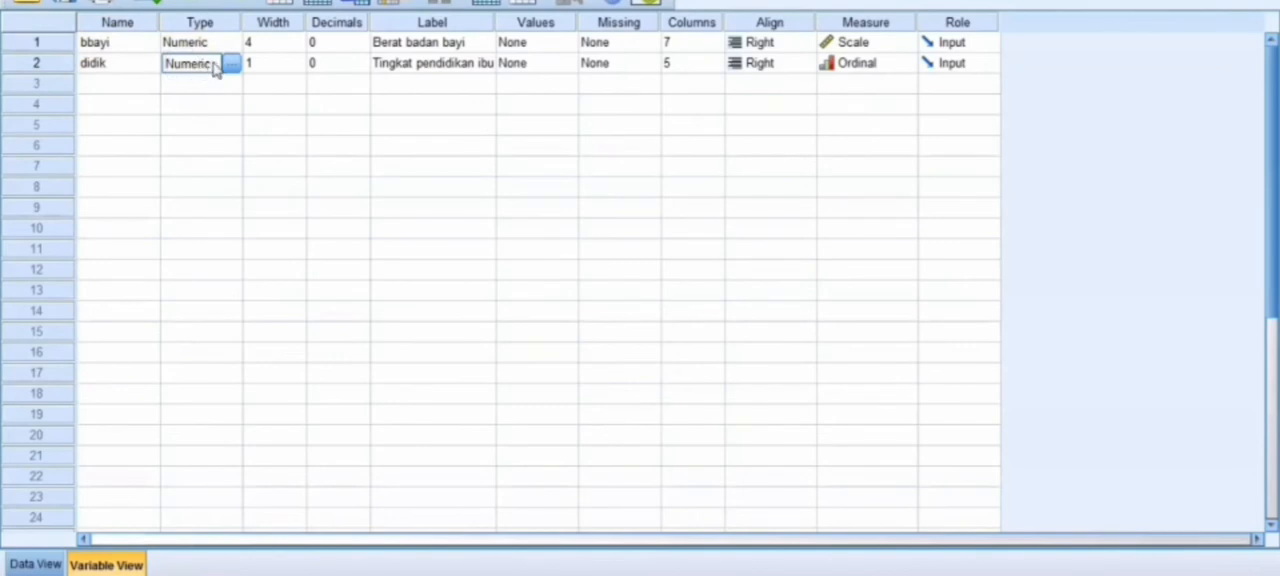
pyautogui.click(316, 66)
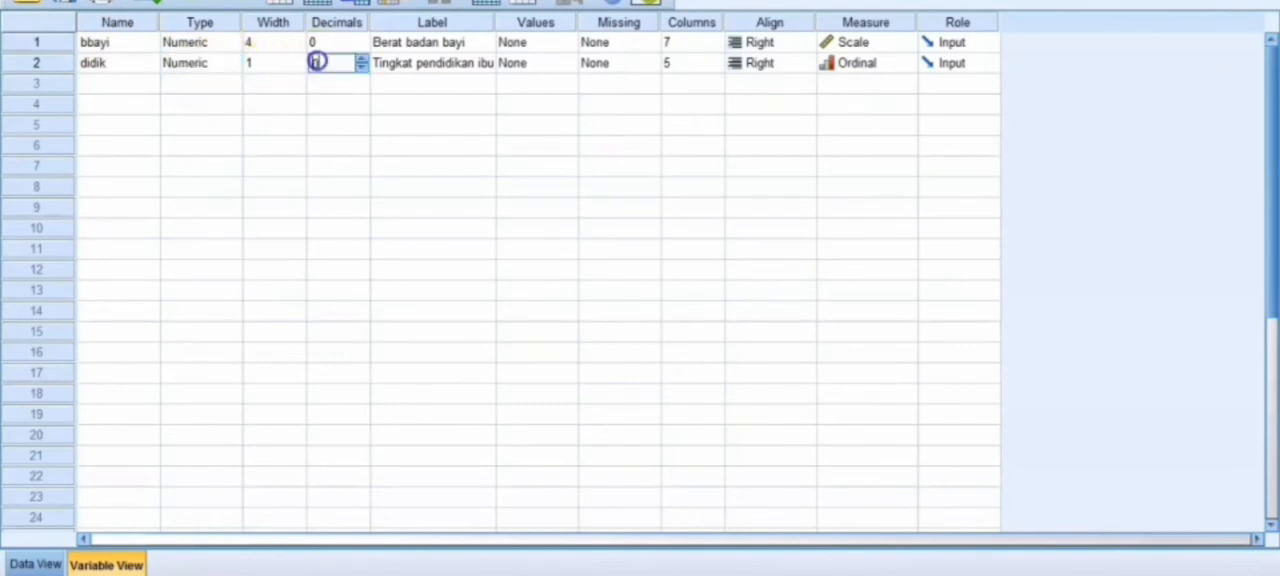
pyautogui.click(397, 66)
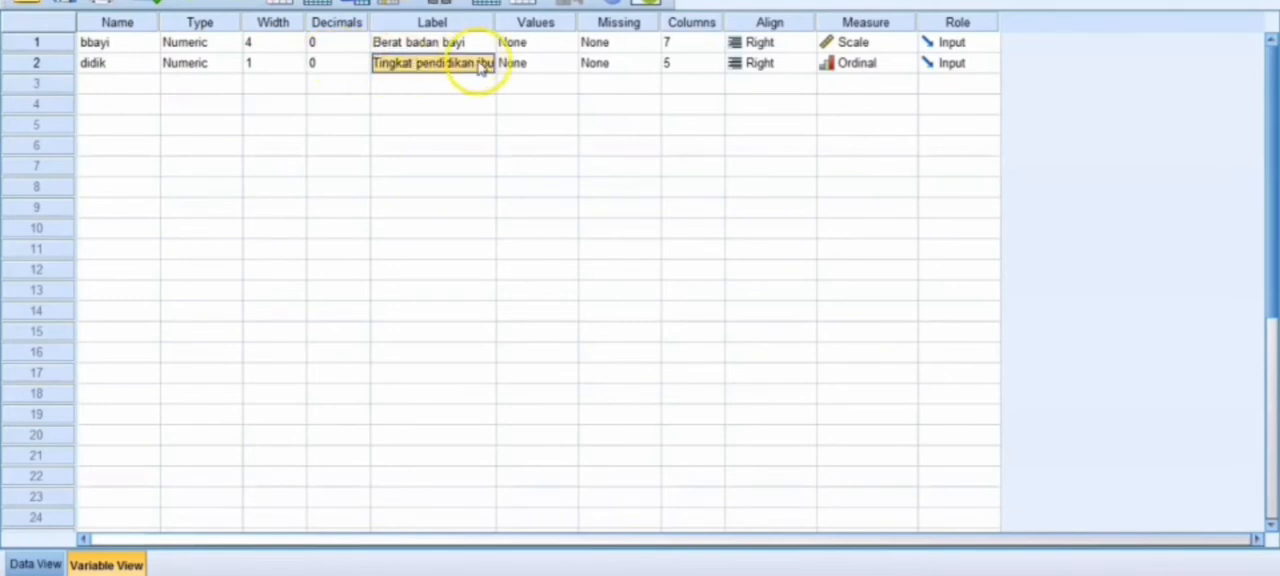
# Step: Define the value labels of the variable didik as 0 = sd, 1 = smp and 2 = sma
pyautogui.click(563, 66)
pyautogui.click(570, 64)
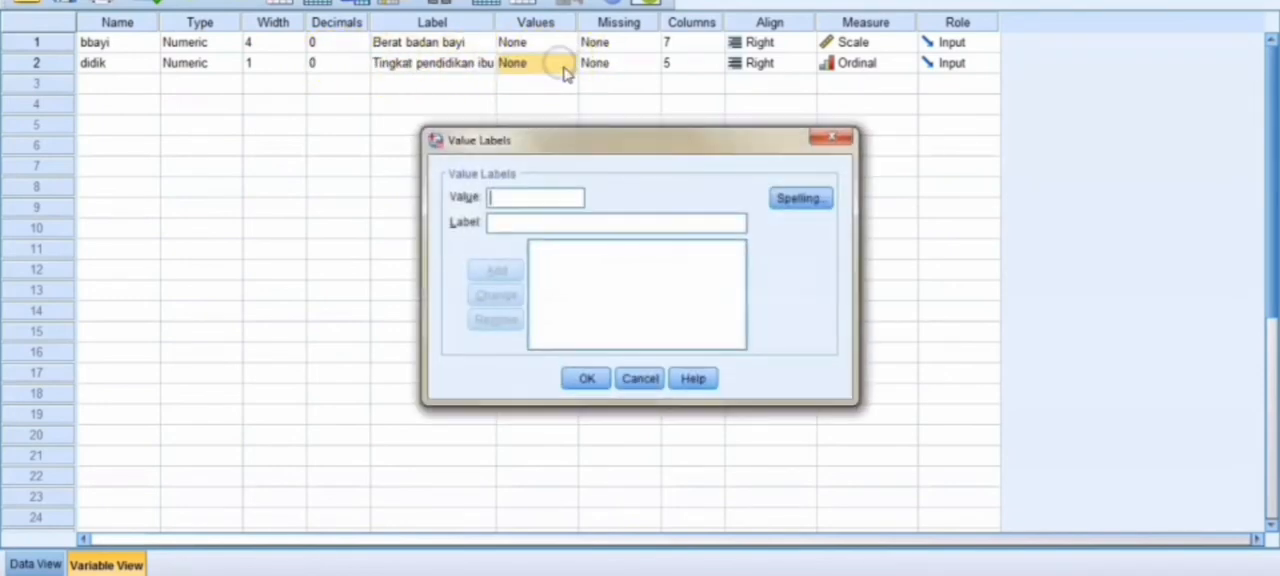
pyautogui.click(518, 223)
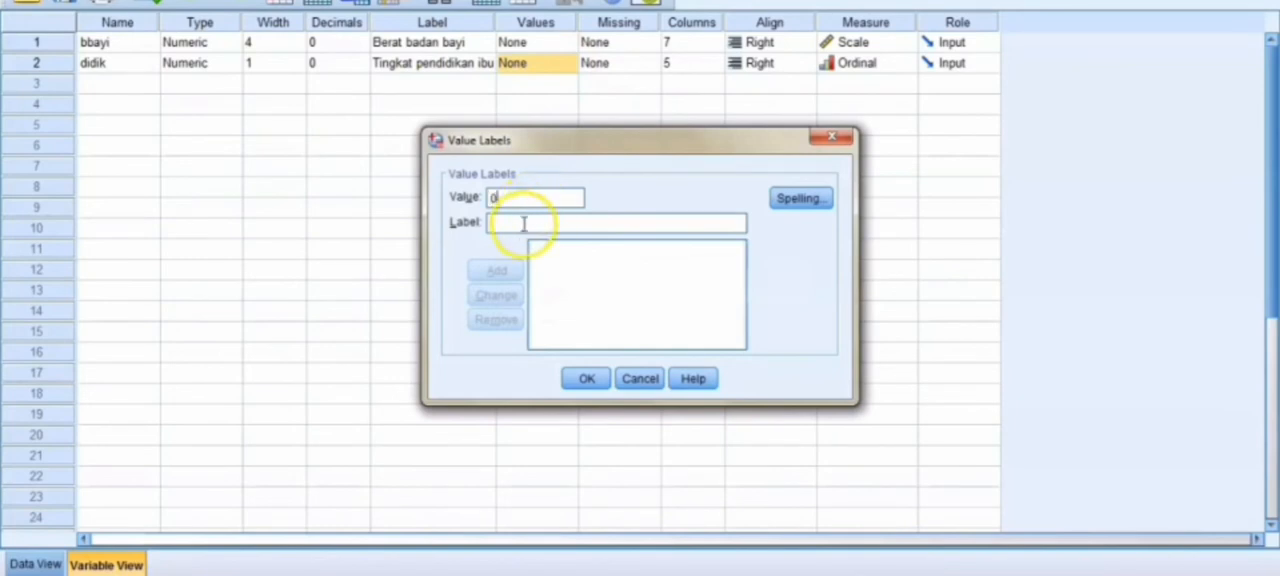
pyautogui.write('sd')
pyautogui.click(497, 270)
pyautogui.click(506, 205)
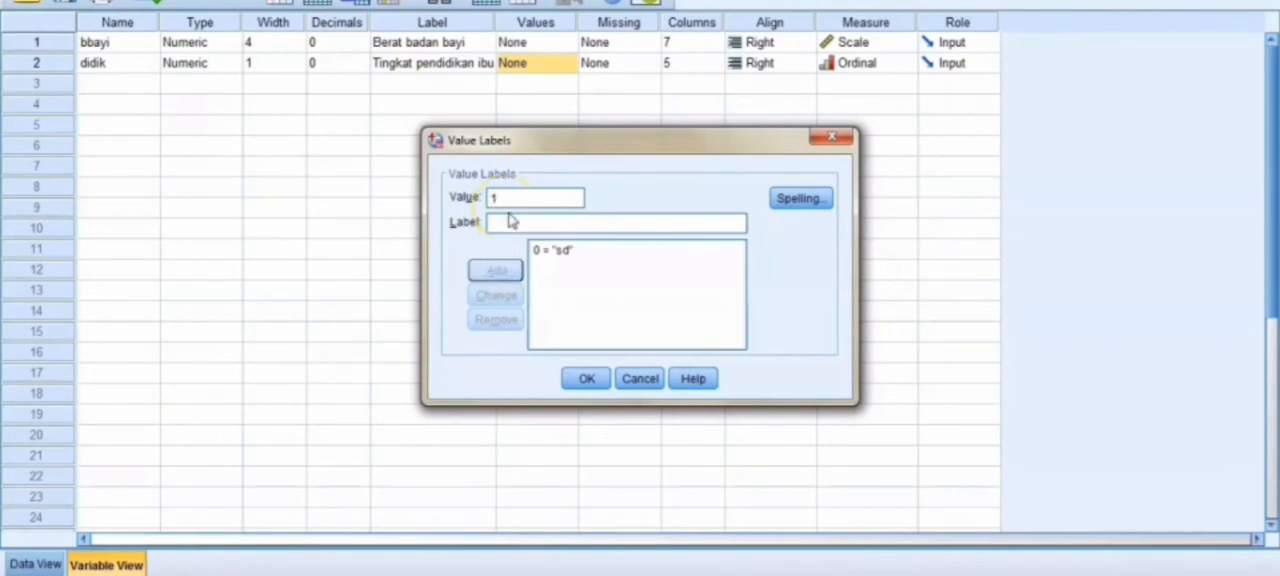
pyautogui.write('smp')
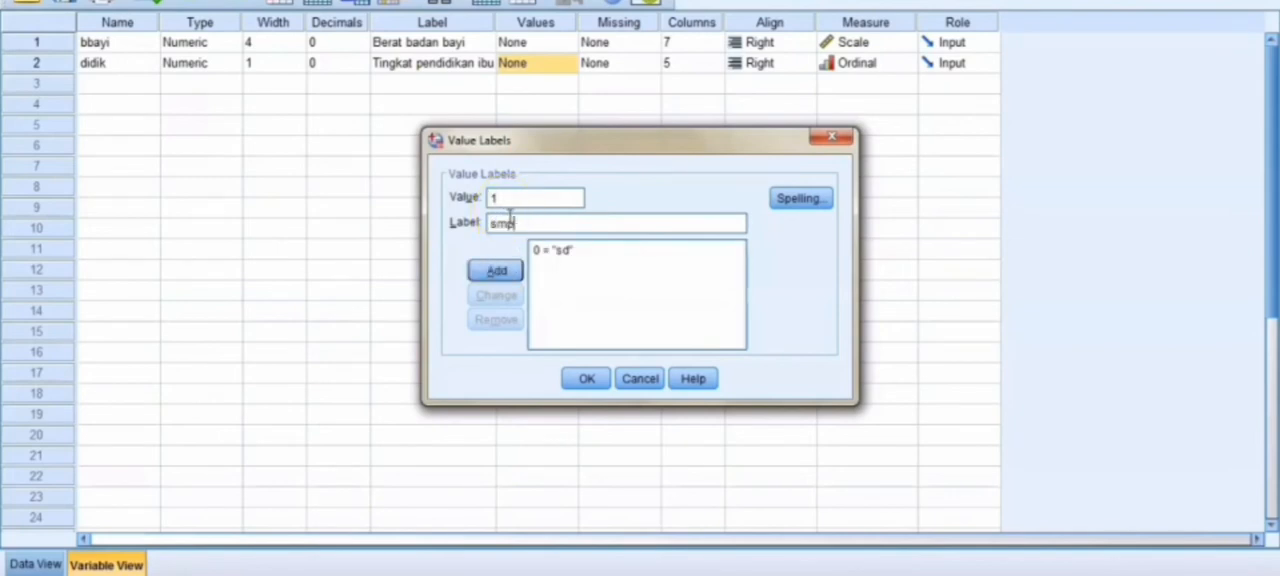
pyautogui.click(497, 270)
pyautogui.click(509, 200)
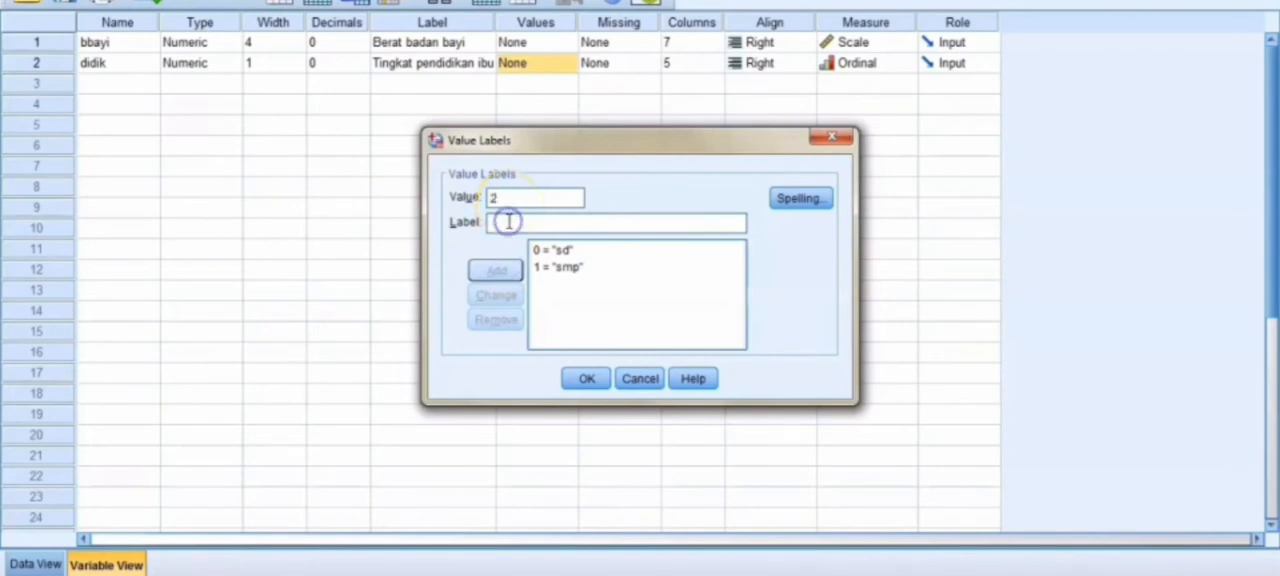
pyautogui.write('sma')
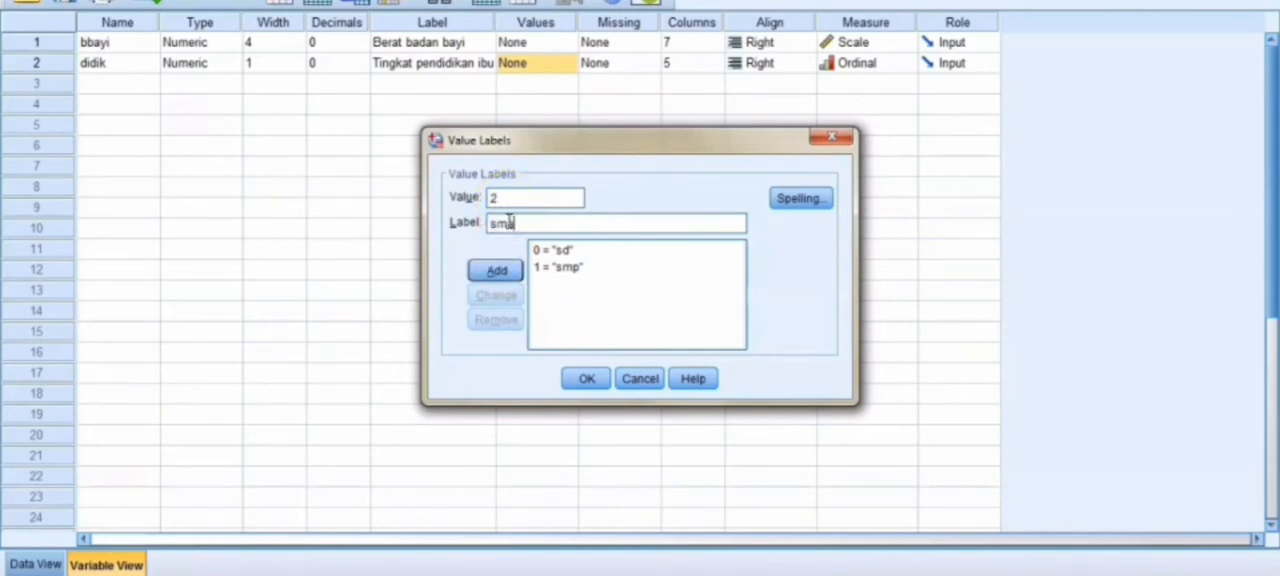
pyautogui.click(490, 268)
pyautogui.click(590, 378)
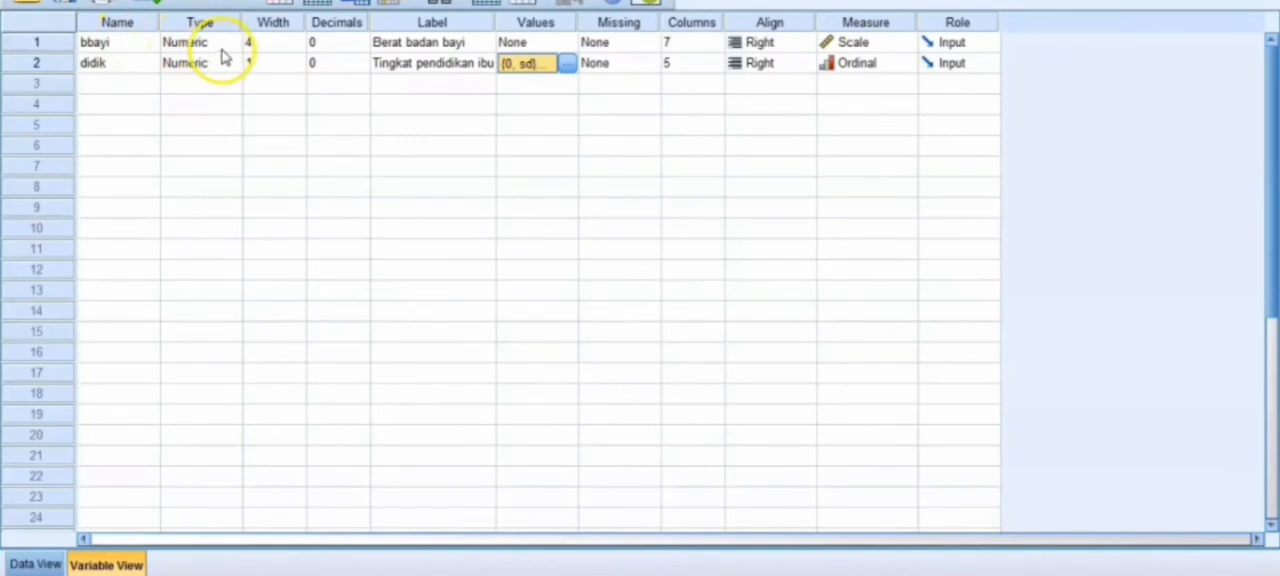
# Step: Check the label of bbayi and the measurement levels of both variables
pyautogui.click(384, 43)
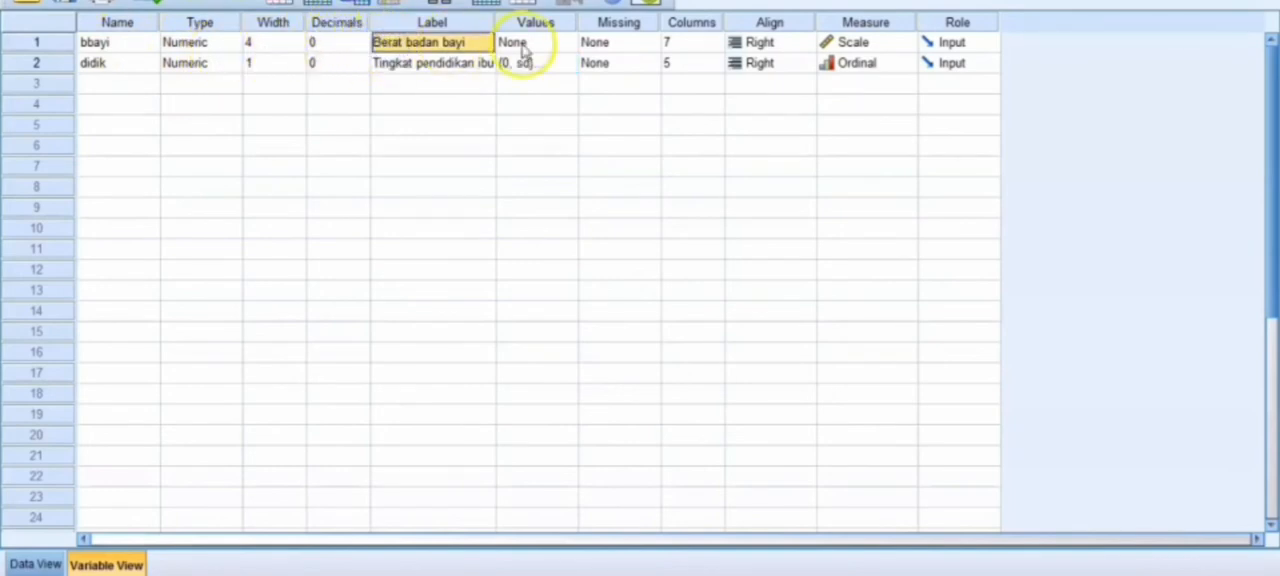
pyautogui.click(888, 44)
pyautogui.click(886, 66)
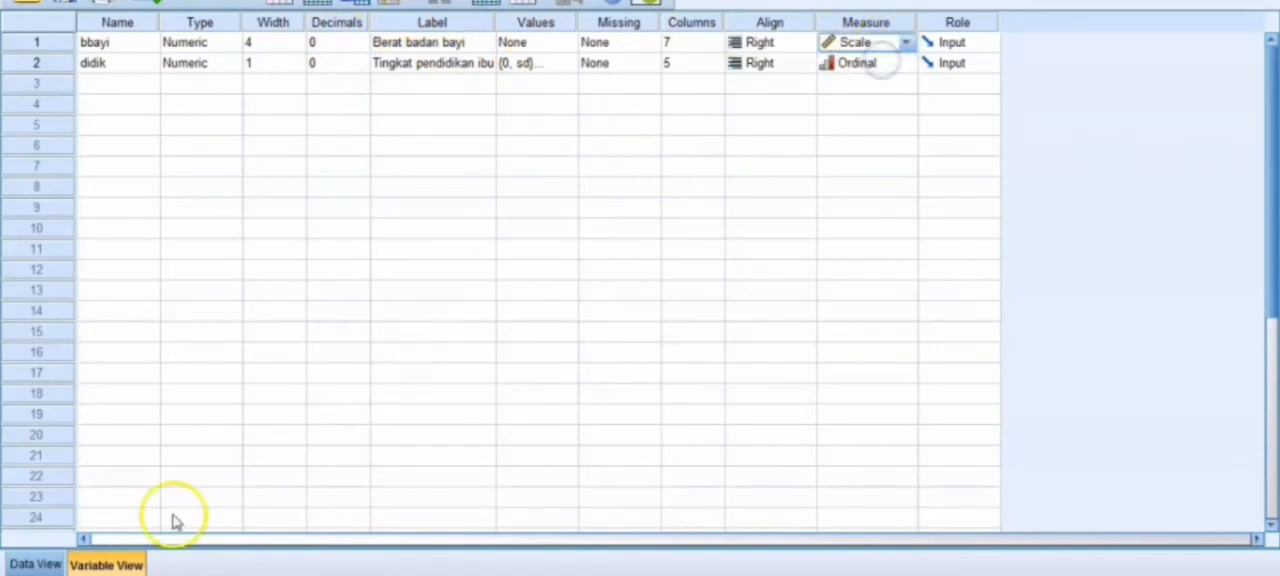
# Step: Set up an Explore analysis from the data with Berat badan bayi as dependent variable and Tingkat pendidikan ibu as factor
pyautogui.click(36, 565)
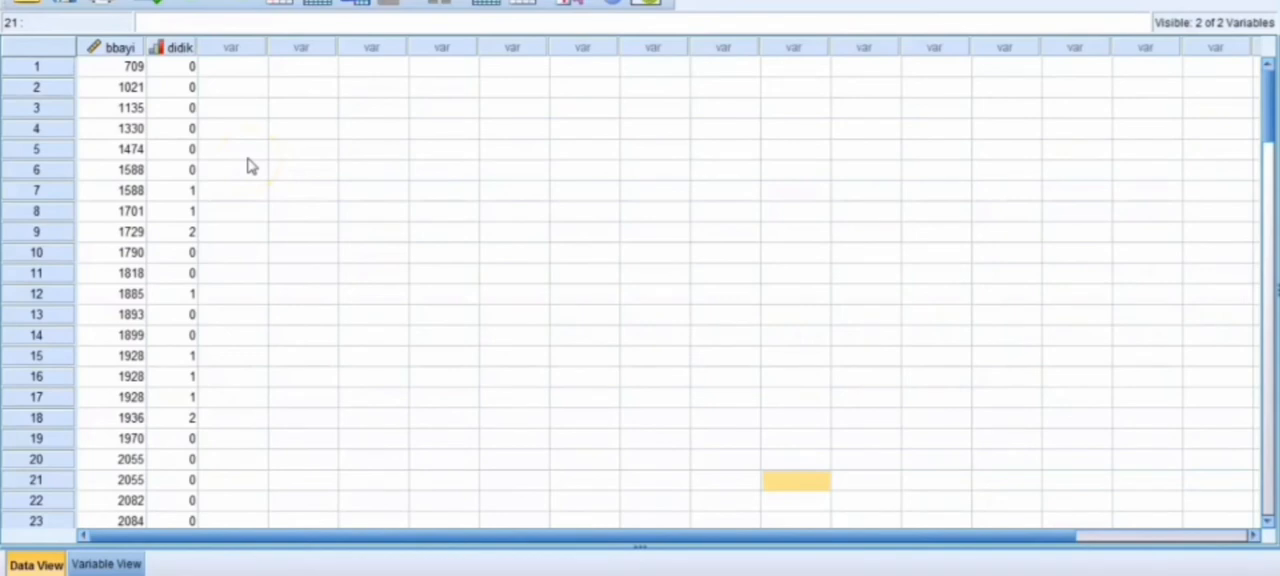
pyautogui.click(262, 1)
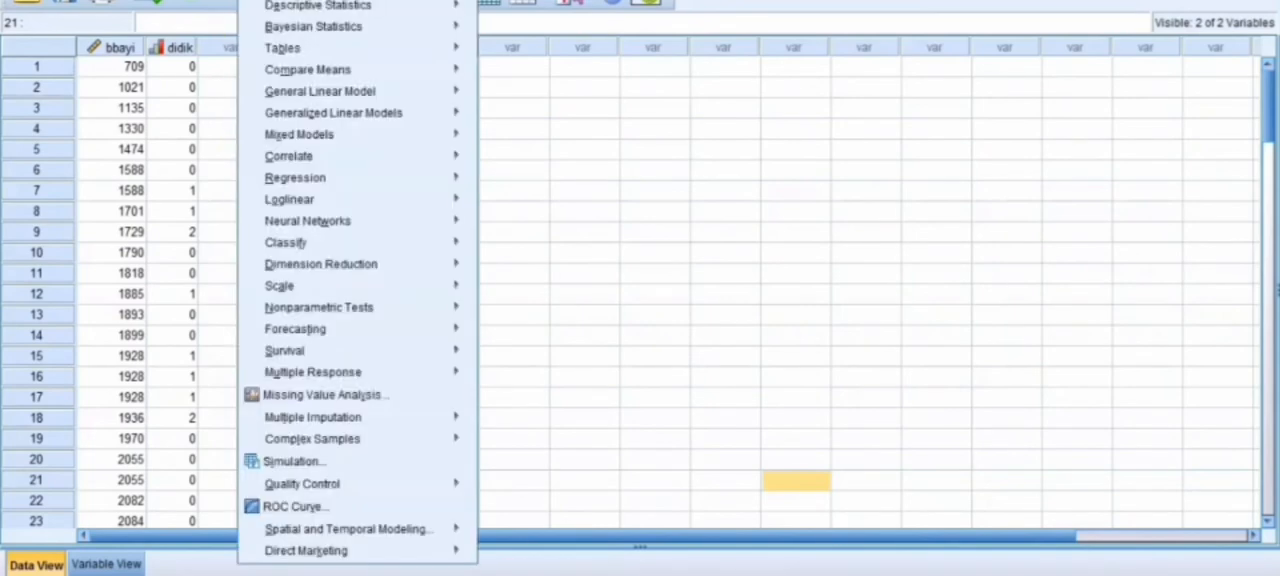
pyautogui.moveTo(309, 8)
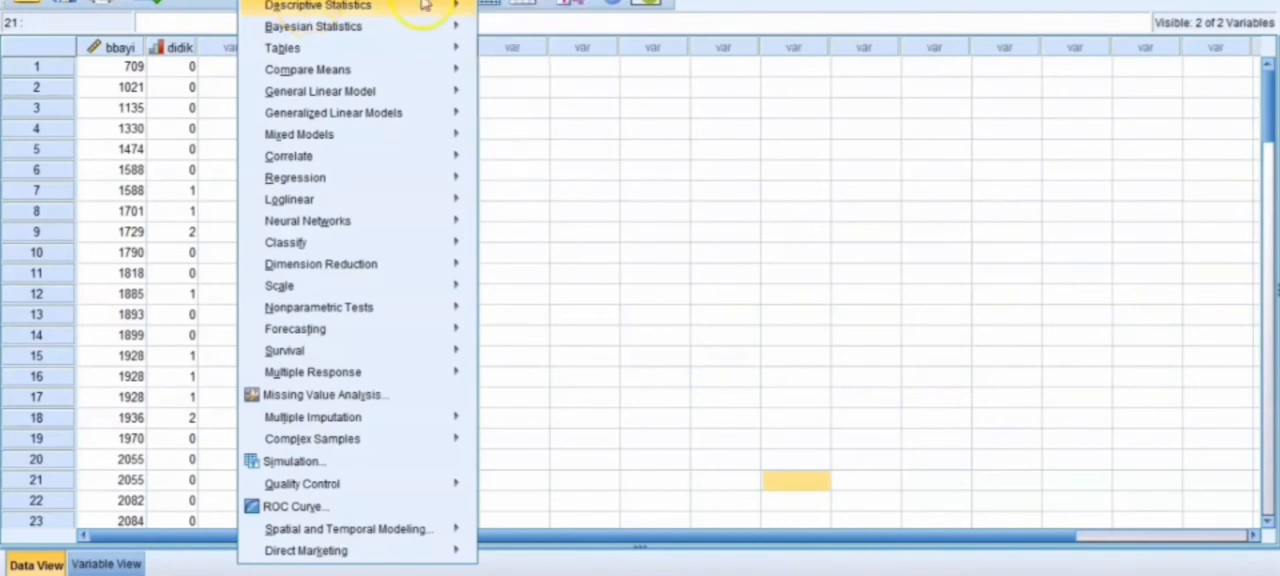
pyautogui.click(506, 57)
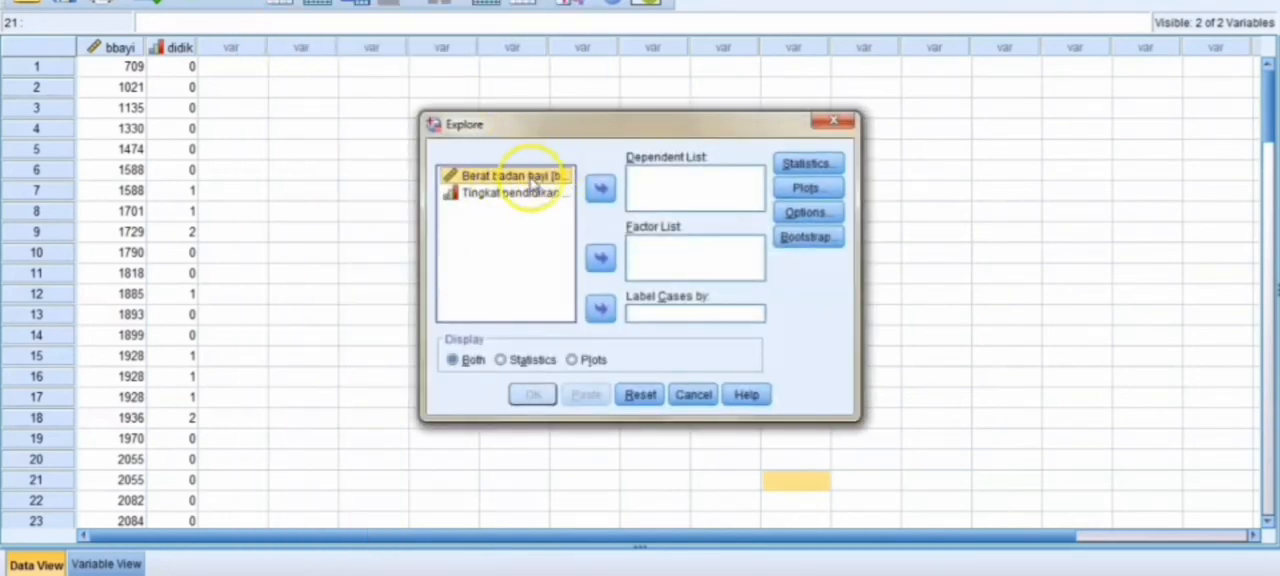
pyautogui.click(598, 190)
pyautogui.click(545, 177)
pyautogui.click(601, 268)
# Step: Include normality plots with tests in the Explore analysis and run it
pyautogui.click(788, 190)
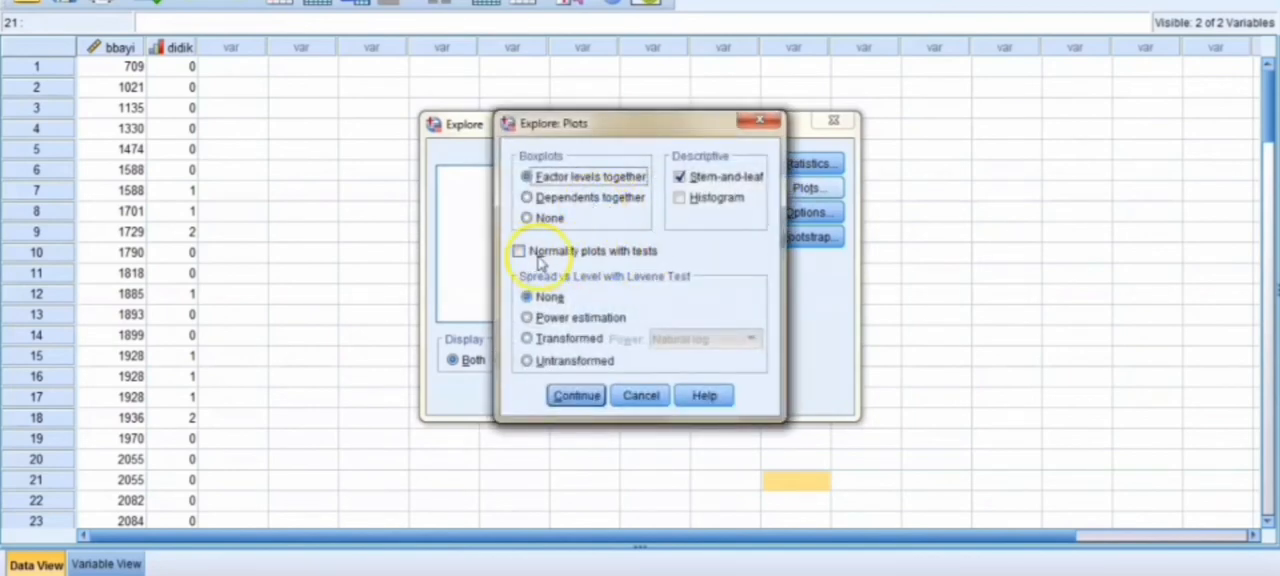
pyautogui.click(519, 251)
pyautogui.click(588, 393)
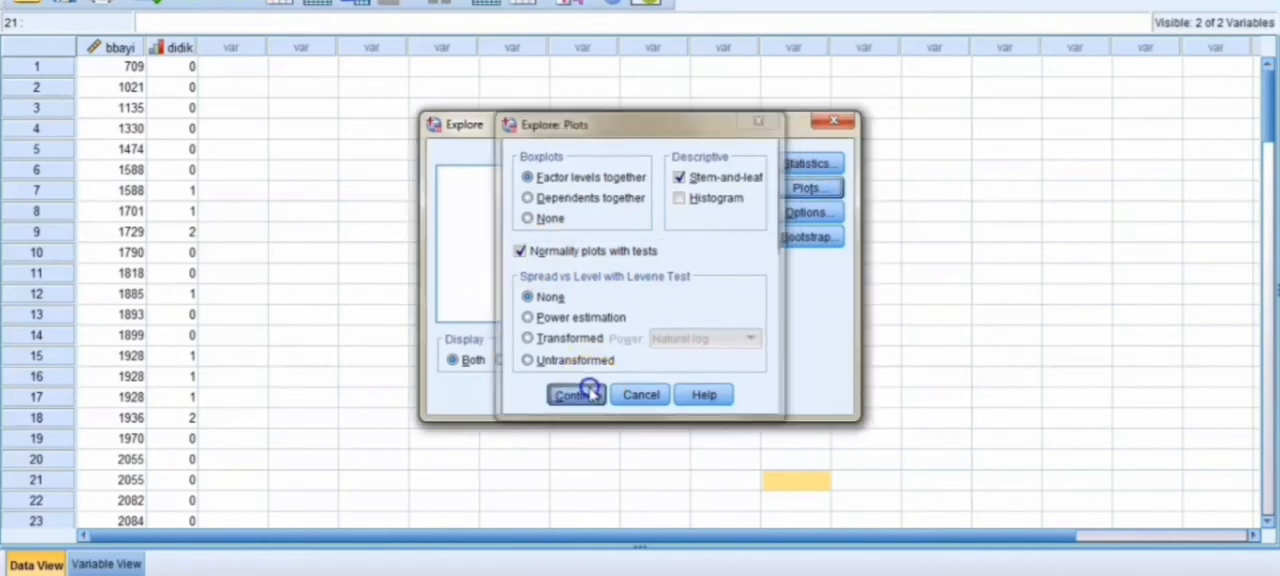
pyautogui.click(534, 395)
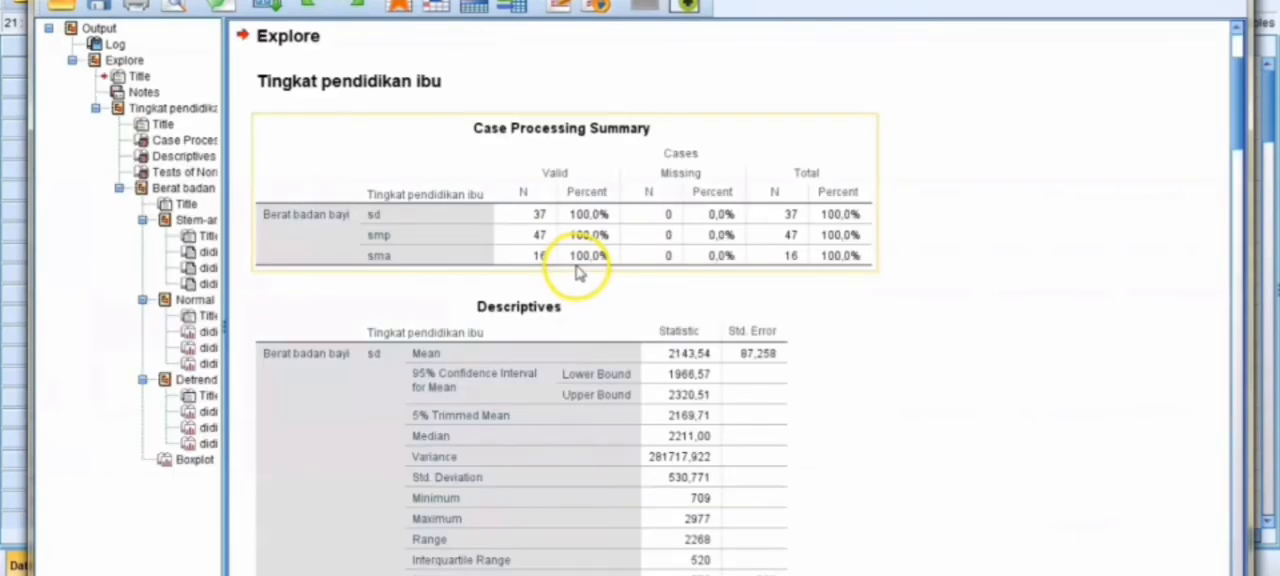
# Step: Examine the significance values for each education level in the Tests of Normality table of the output
pyautogui.click(190, 172)
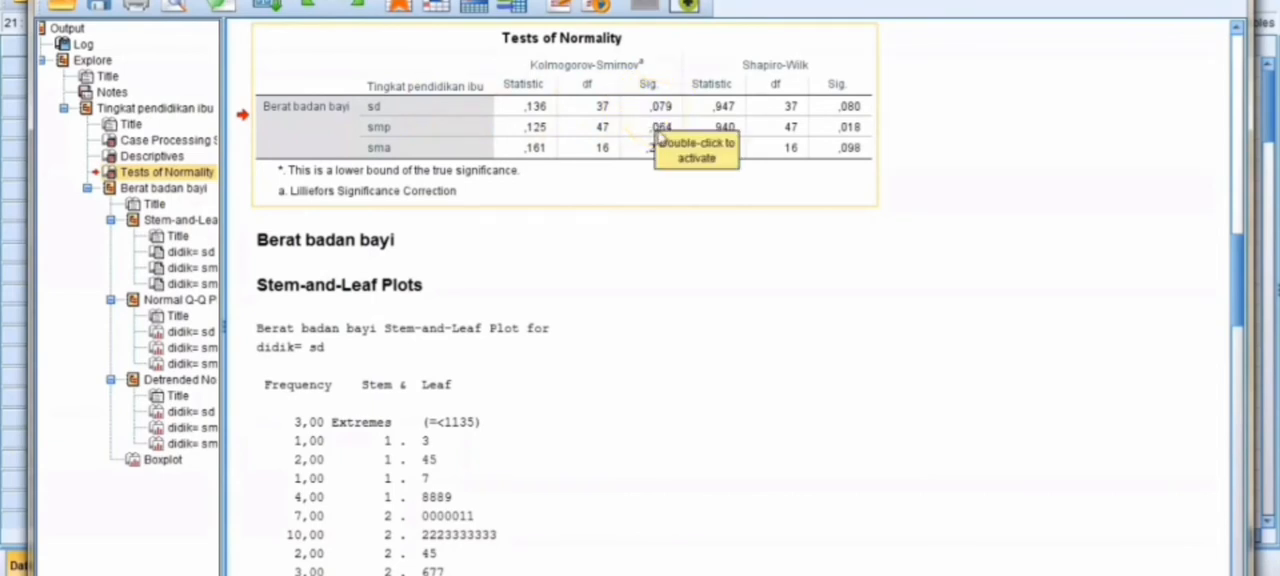
pyautogui.click(636, 149)
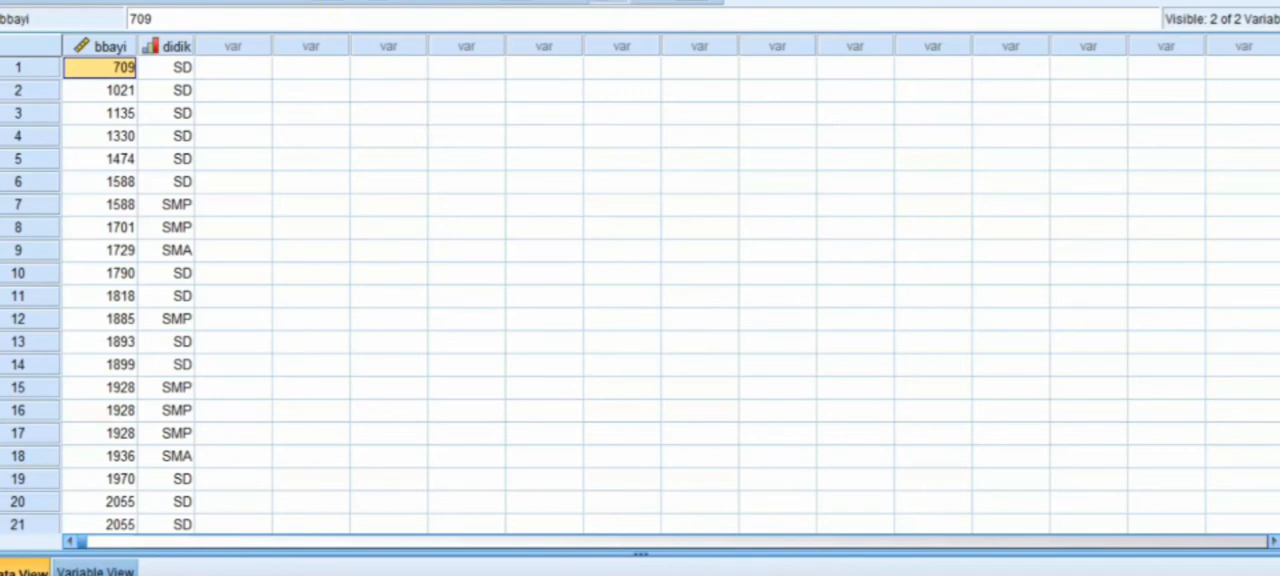
# Step: Set up a One-Way ANOVA with Berat bayi lahir as dependent variable and Tingkat pendidikan ibu as factor
pyautogui.click(264, 0)
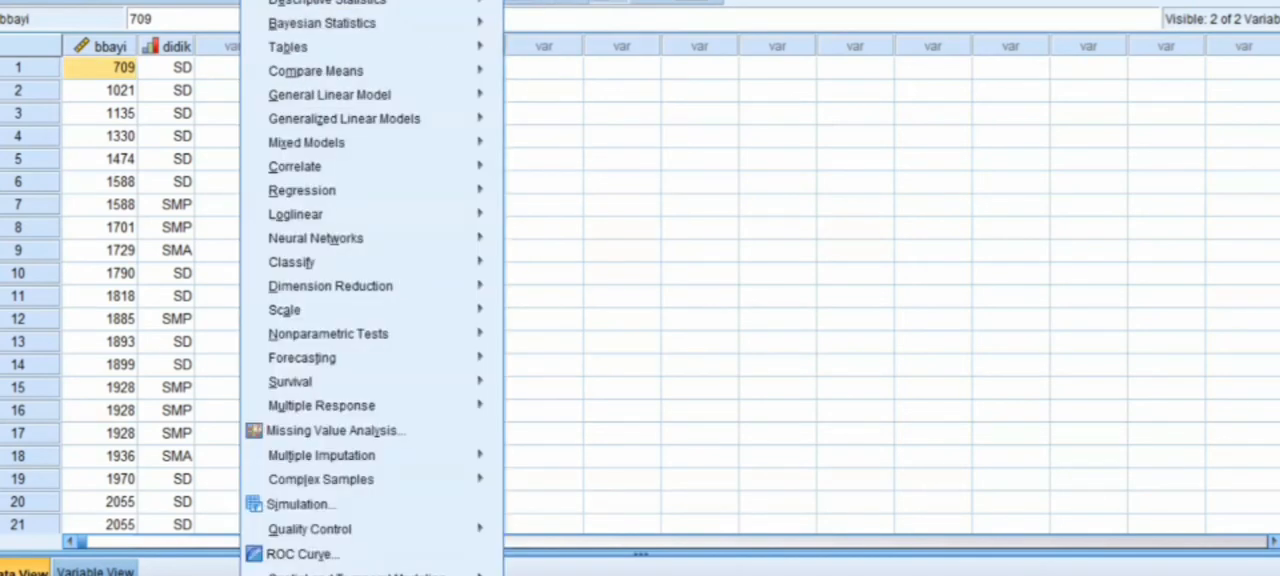
pyautogui.moveTo(322, 78)
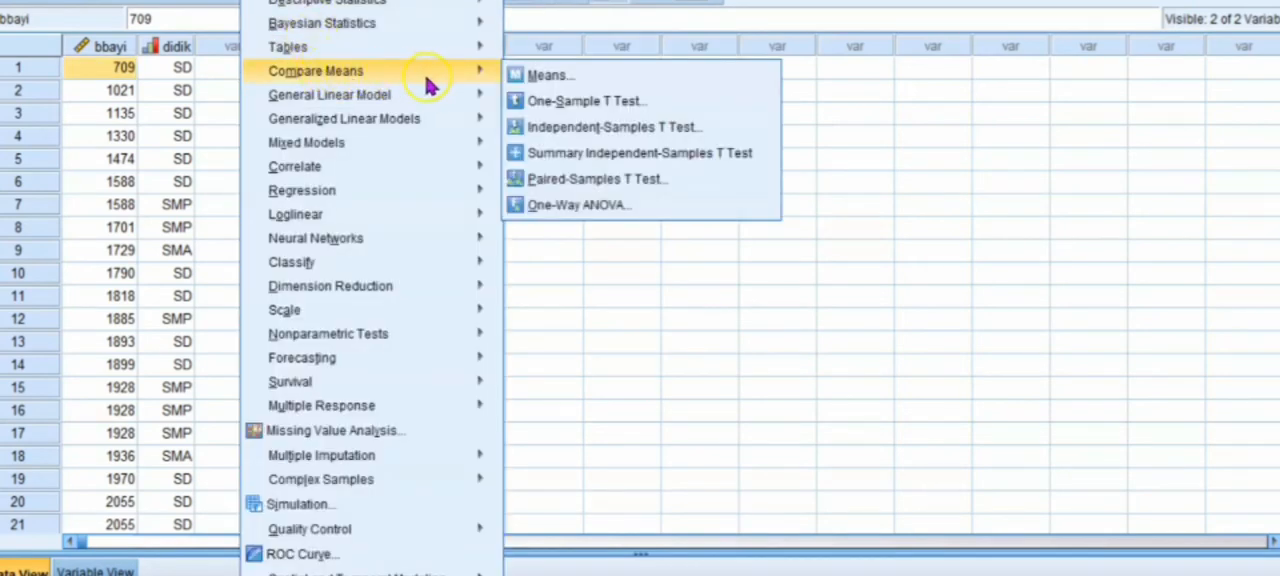
pyautogui.click(546, 205)
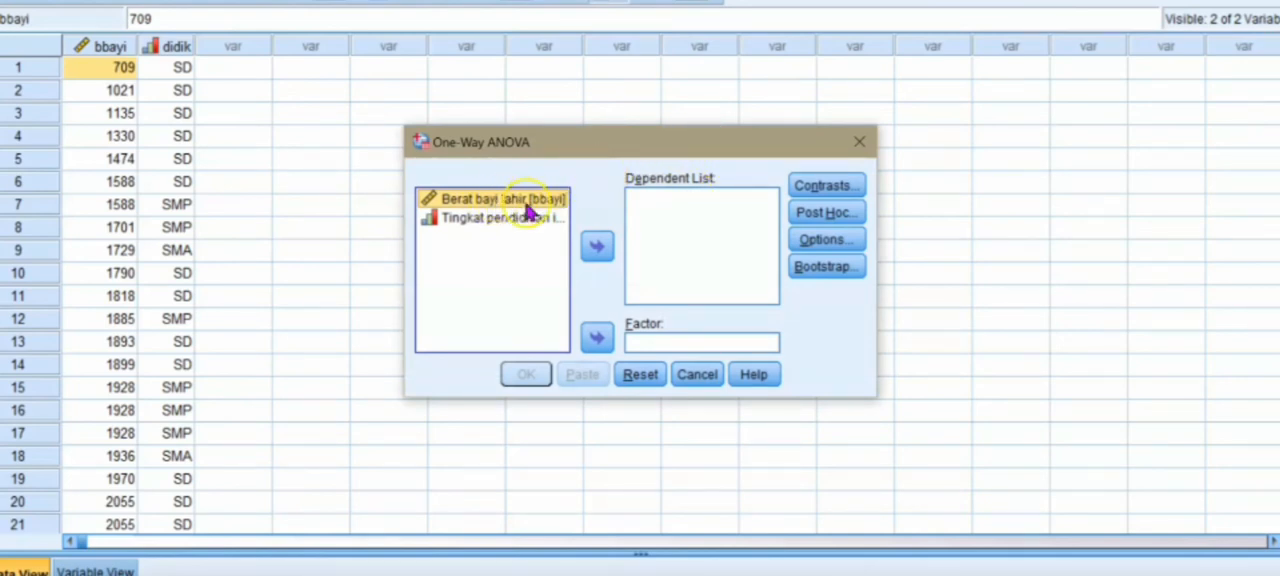
pyautogui.click(596, 246)
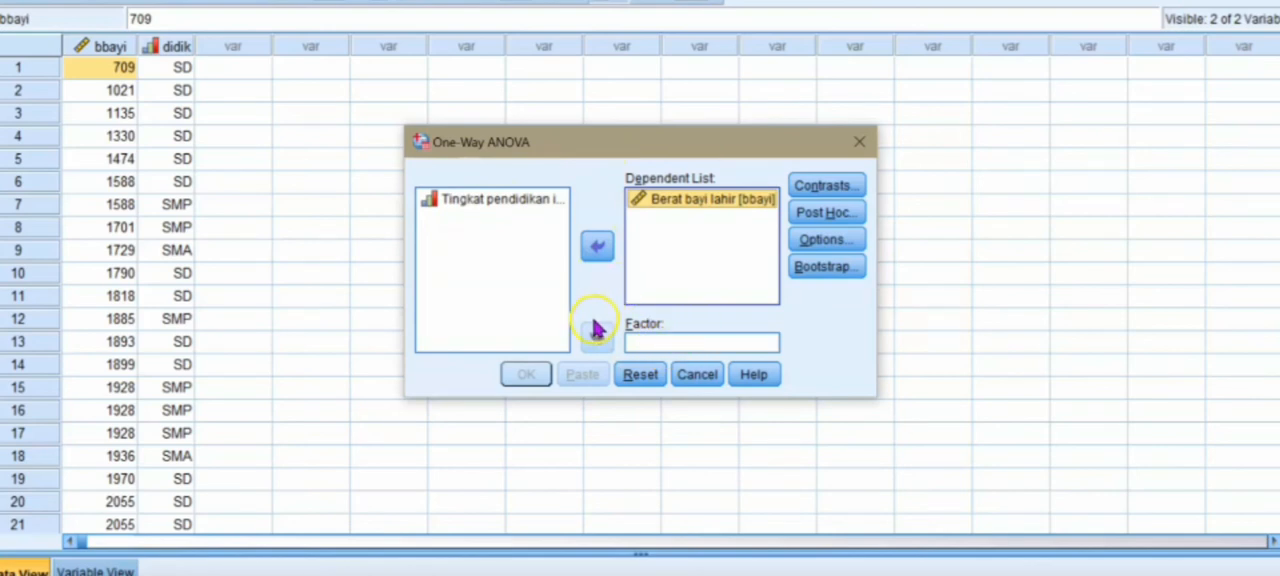
pyautogui.click(531, 204)
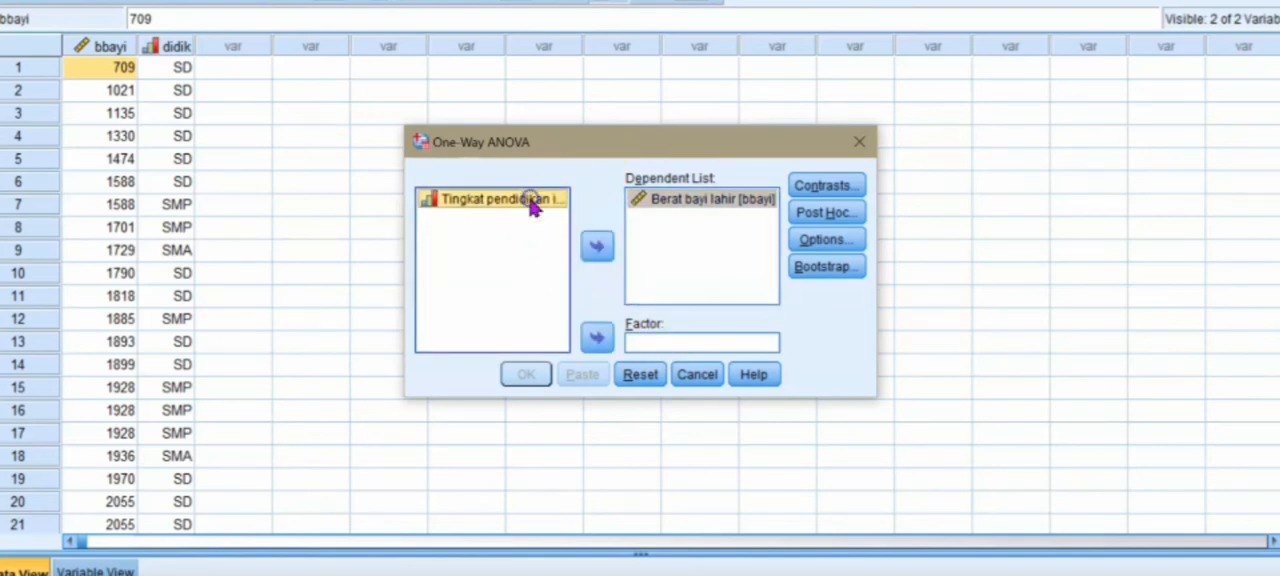
pyautogui.click(598, 341)
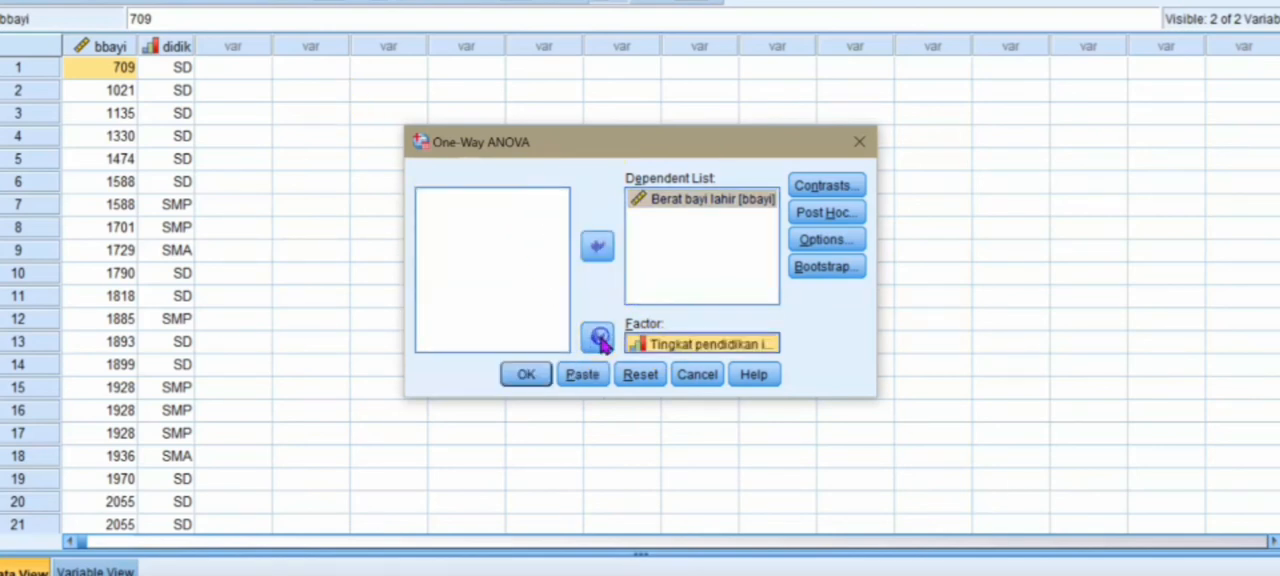
# Step: Add the homogeneity of variance test to the One-Way ANOVA statistics
pyautogui.click(827, 250)
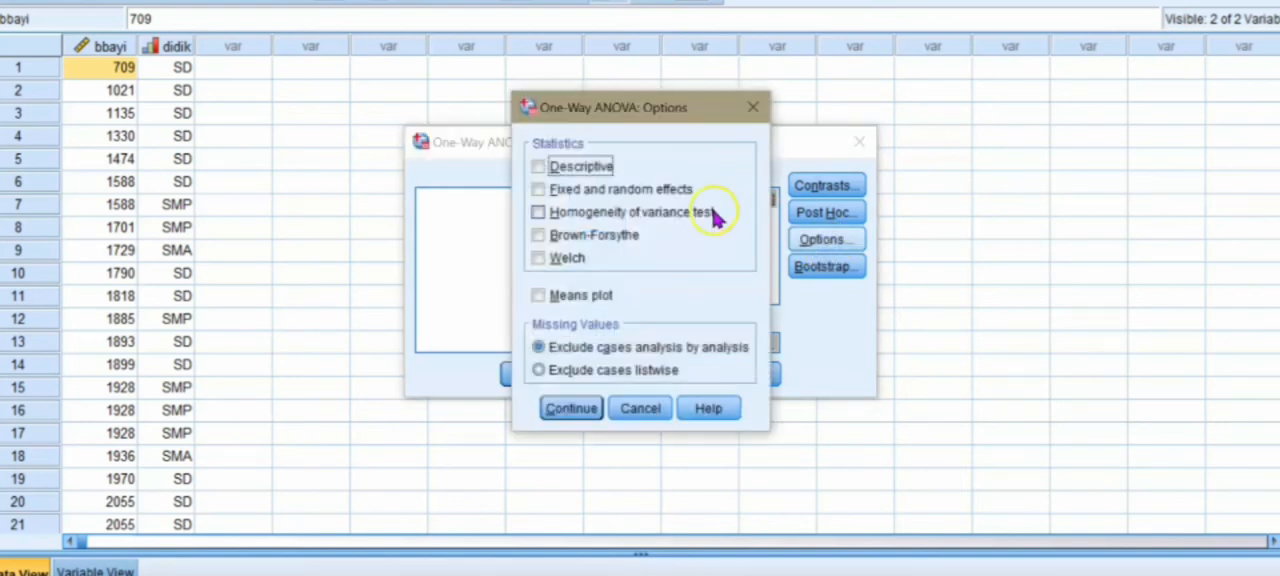
pyautogui.click(650, 212)
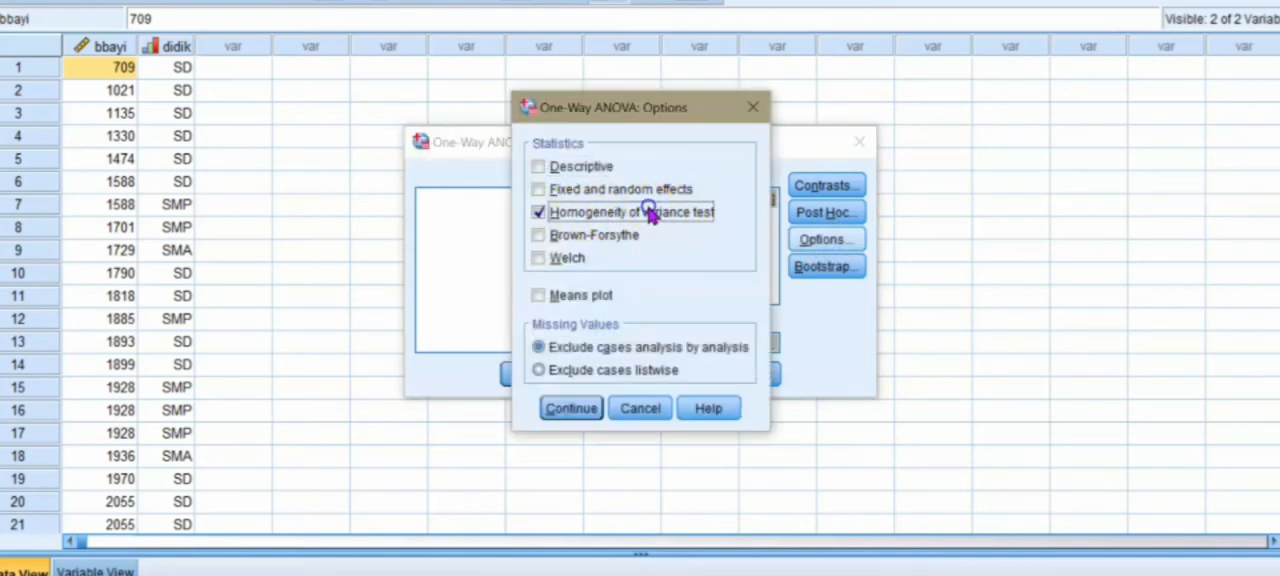
pyautogui.click(590, 412)
# Step: Add the Bonferroni post hoc comparison to the One-Way ANOVA and run the analysis
pyautogui.click(822, 214)
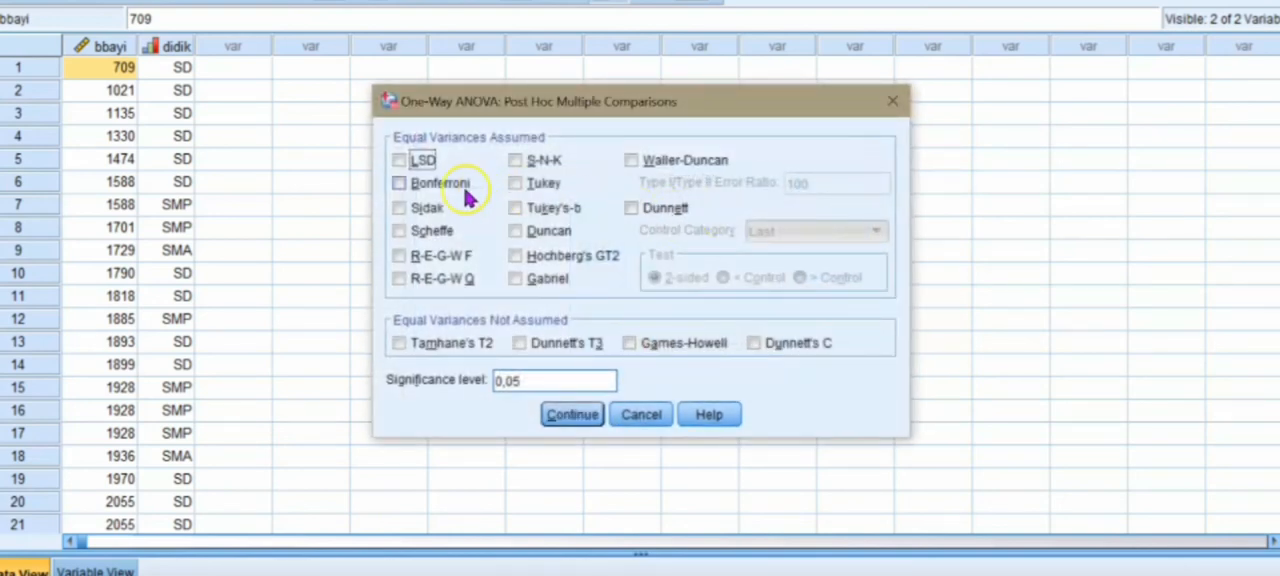
pyautogui.click(445, 185)
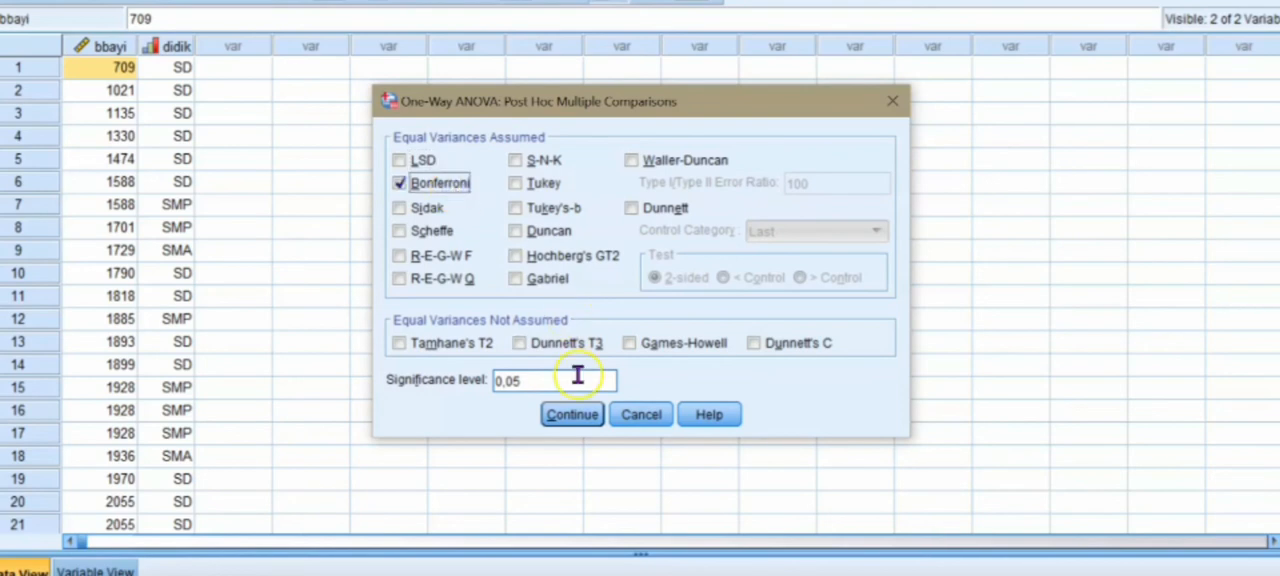
pyautogui.click(573, 416)
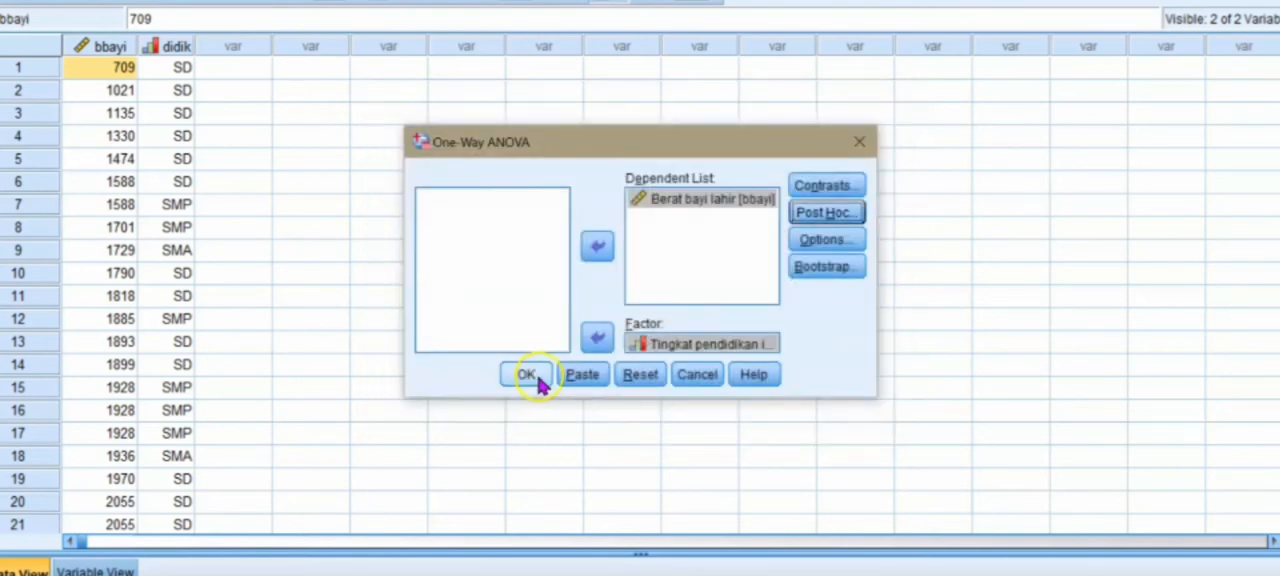
pyautogui.click(527, 376)
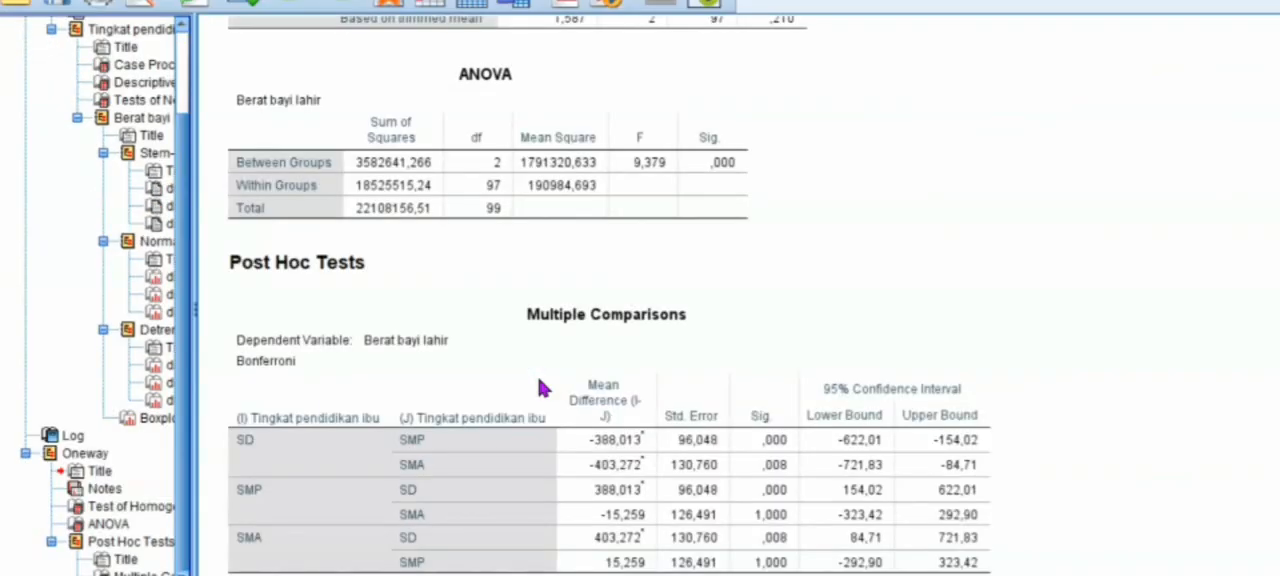
# Step: Go to the Test of Homogeneity of Variances table in the Oneway output and examine its significance values
pyautogui.scroll(10, 538, 388)
pyautogui.click(414, 374)
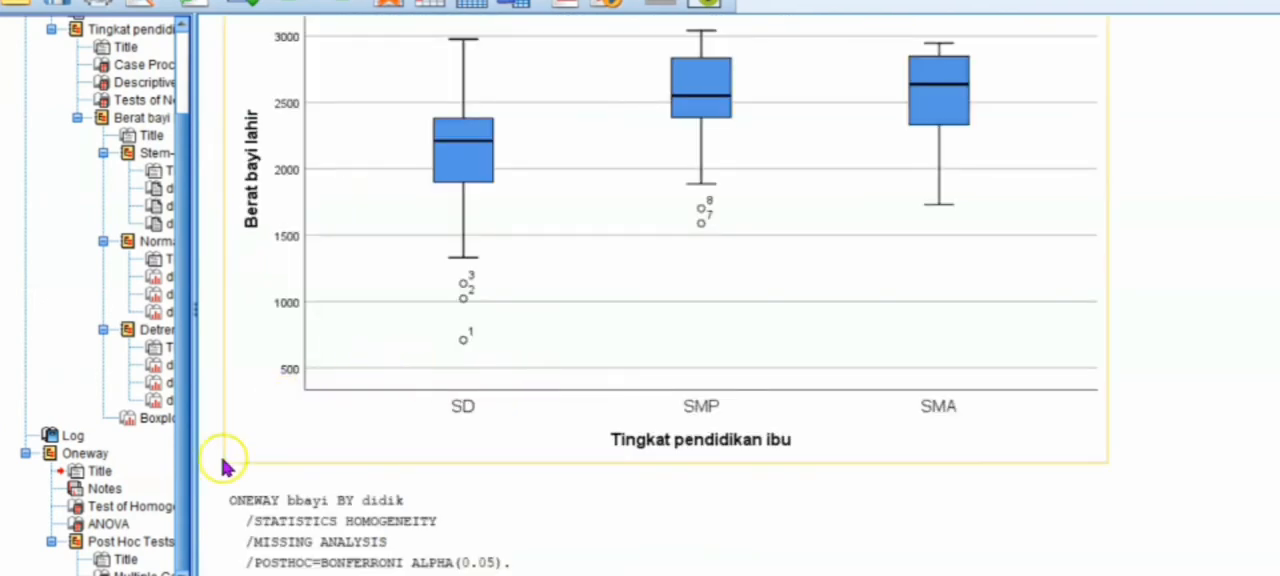
pyautogui.click(155, 508)
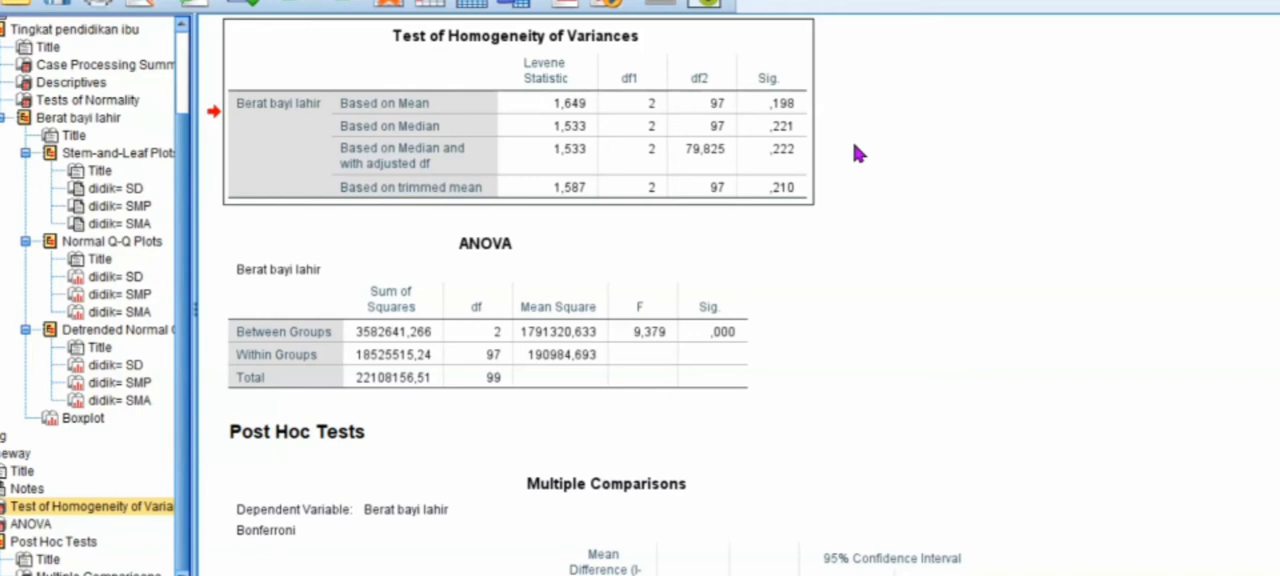
# Step: Examine the between-groups significance in the ANOVA table and the Bonferroni Multiple Comparisons table for the education levels
pyautogui.click(742, 343)
pyautogui.click(775, 333)
pyautogui.click(722, 310)
pyautogui.scroll(-5, 600, 300)
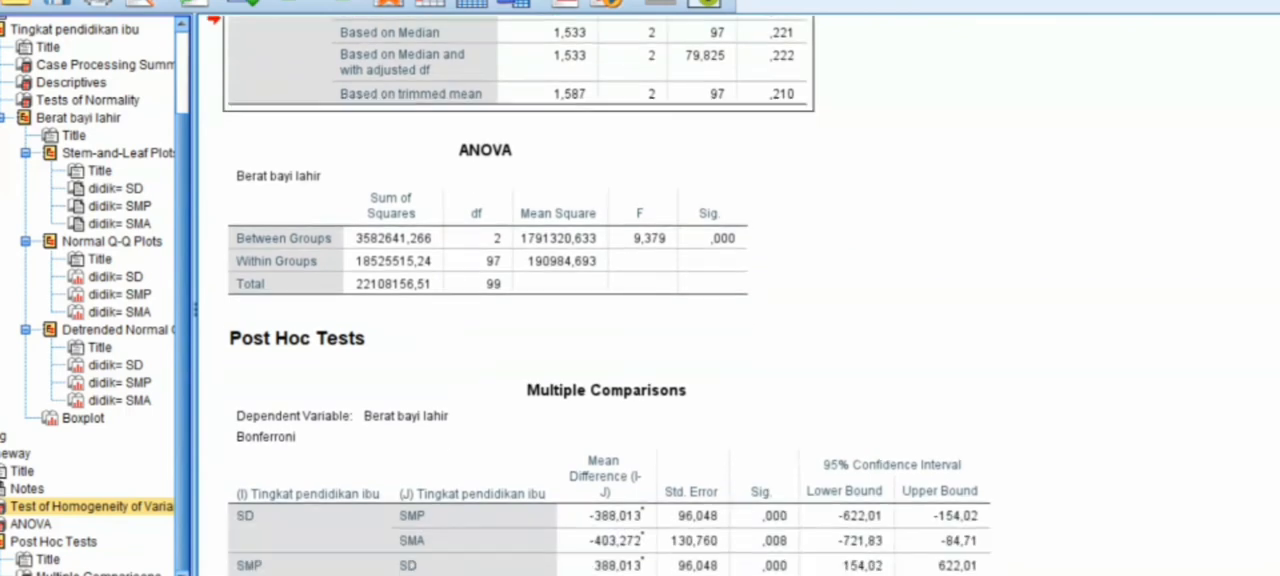
pyautogui.click(660, 440)
pyautogui.click(507, 228)
pyautogui.click(714, 260)
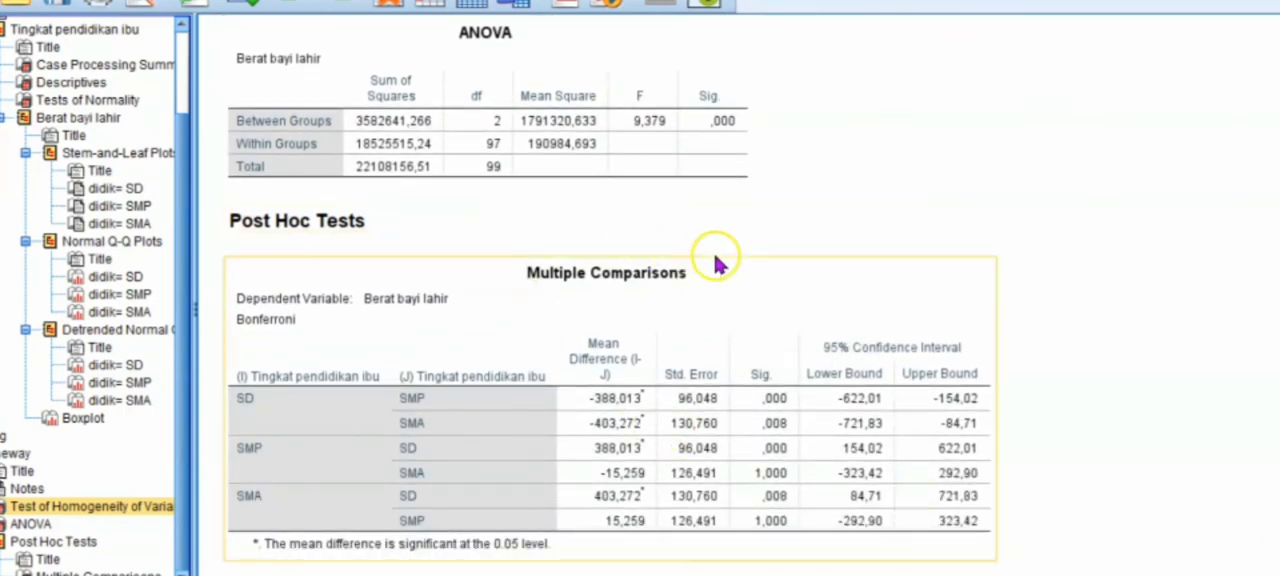